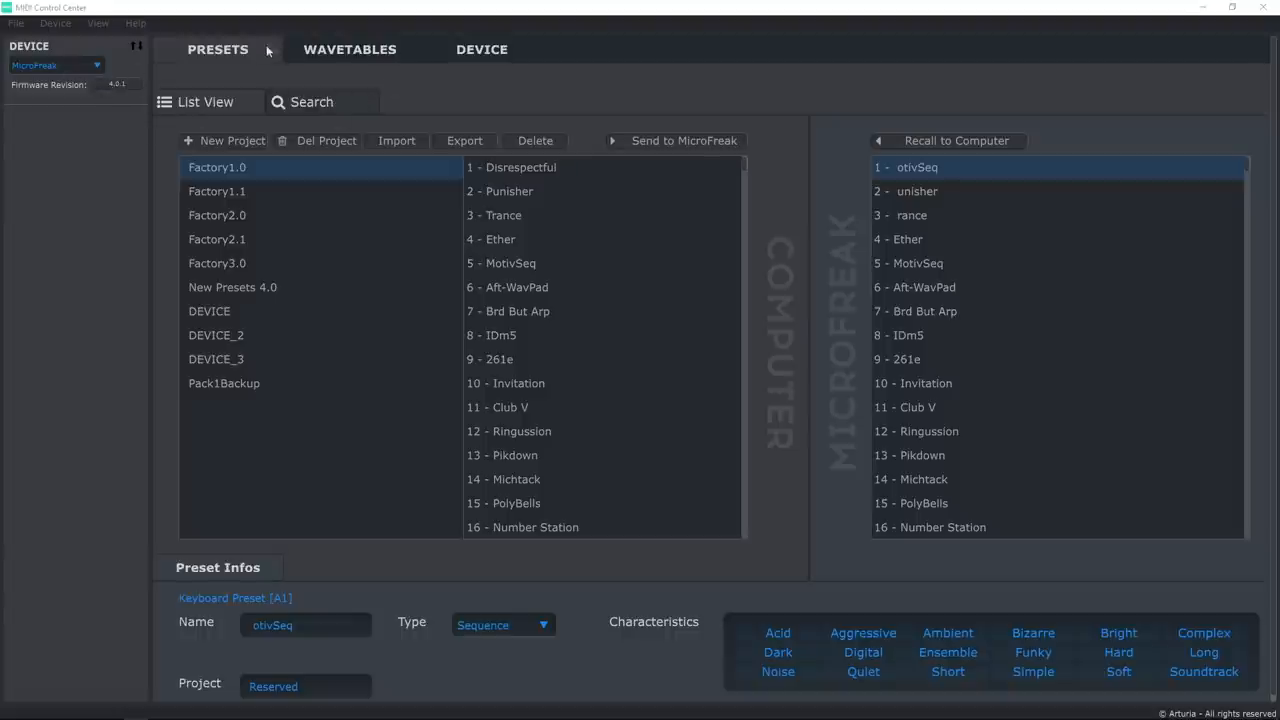
- Show the Factory bank's sixteen wavetables on the Wavetables page
left_click(371, 52)
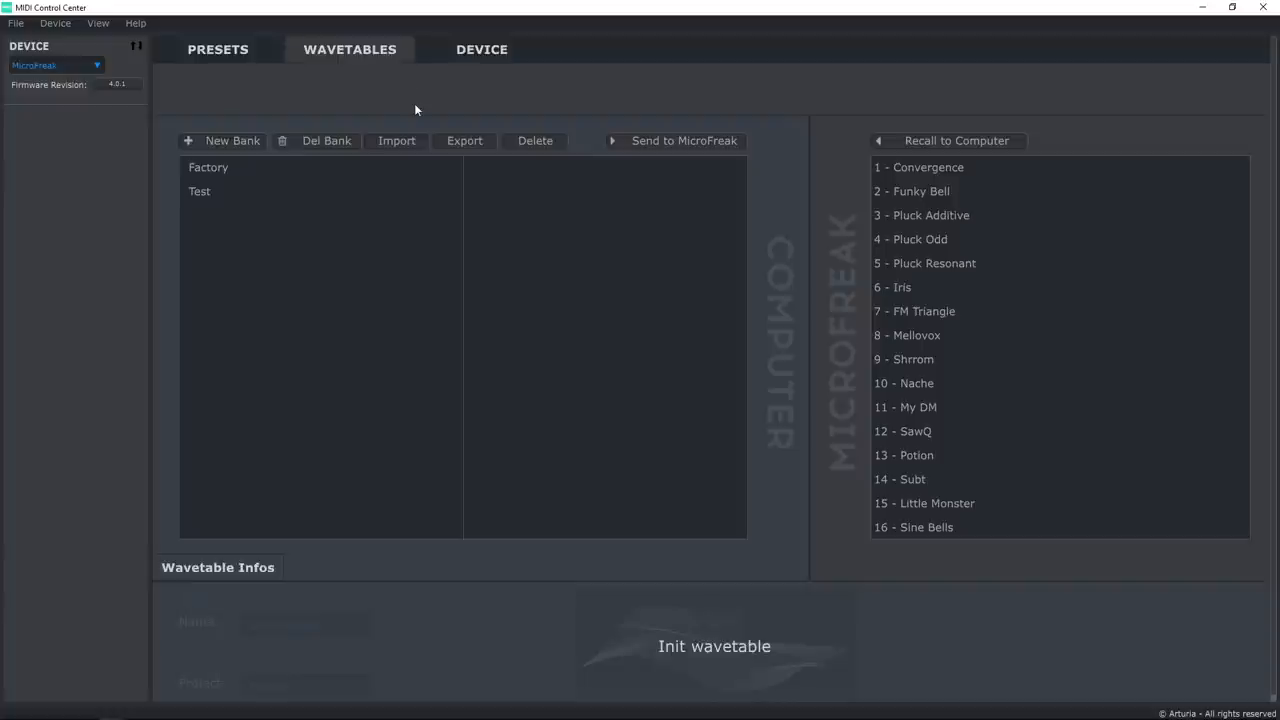
left_click(229, 168)
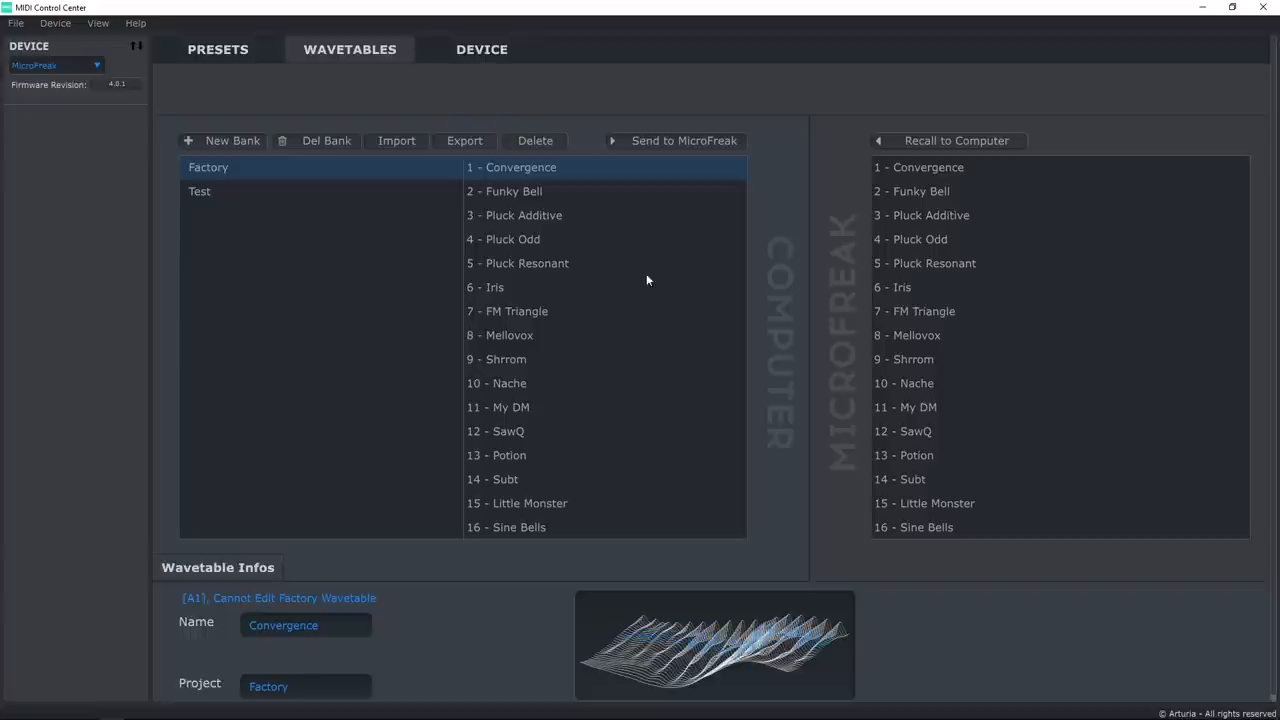
- Create an empty wavetable bank named 'ttt' and bring up its import options
left_click(224, 143)
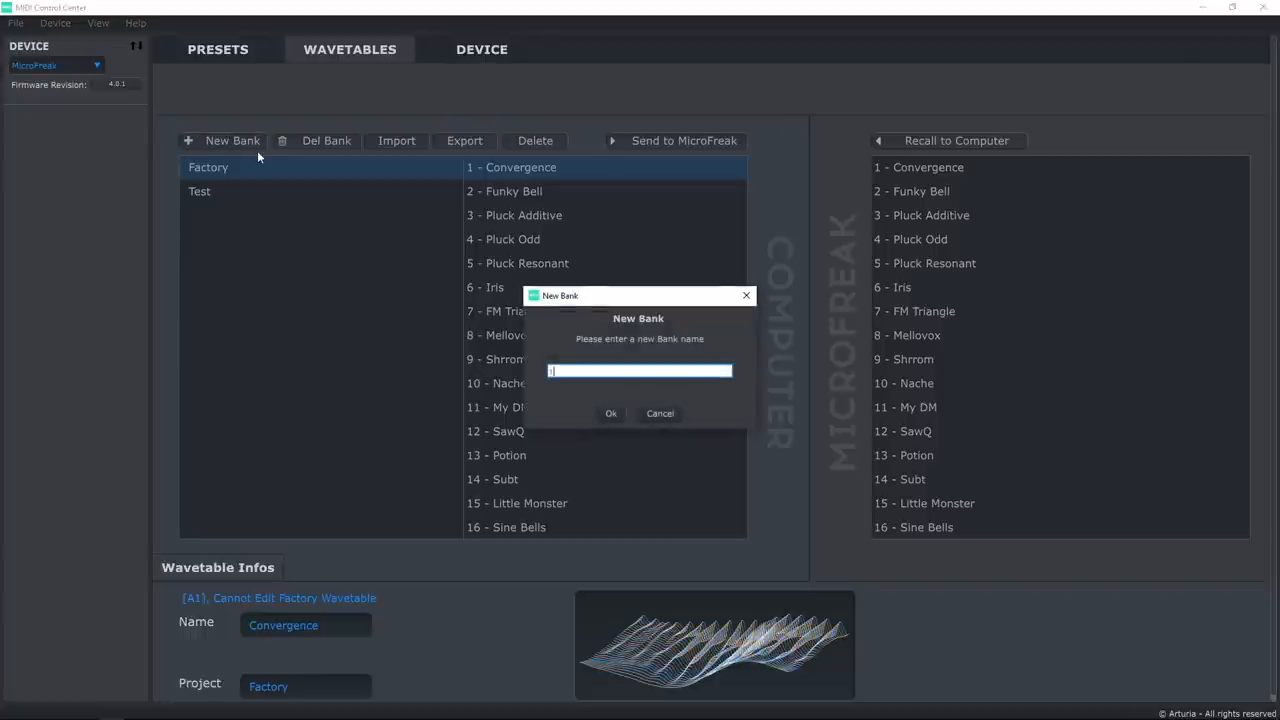
type("ttt")
key("Return")
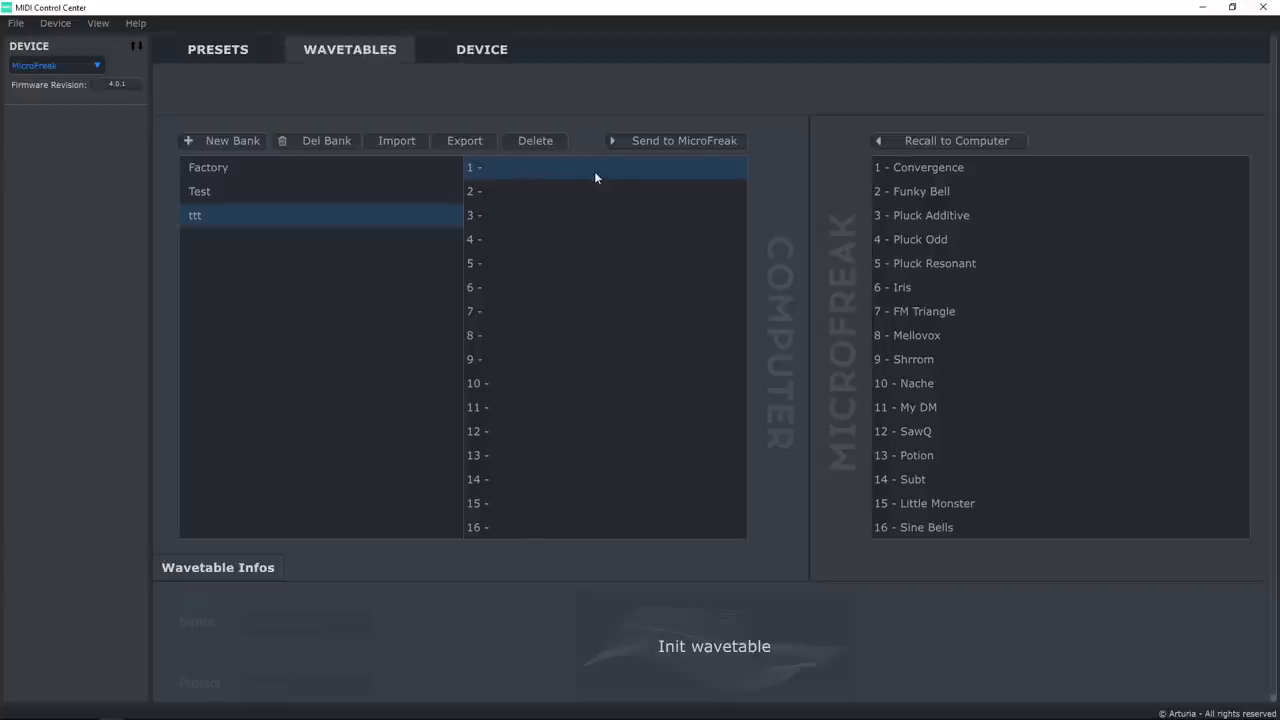
left_click(402, 142)
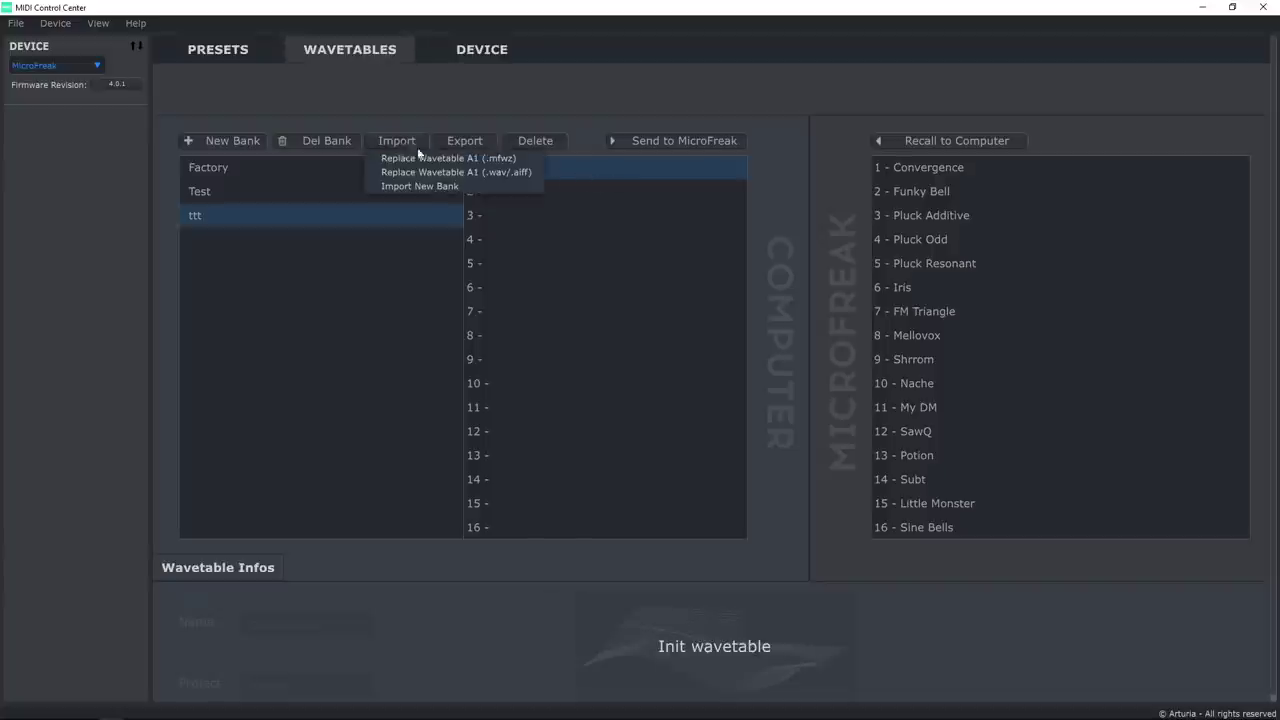
- Import Spitfire-TapeBrass1.wav into slot A1 of bank 'ttt', then select the empty second slot
left_click(534, 174)
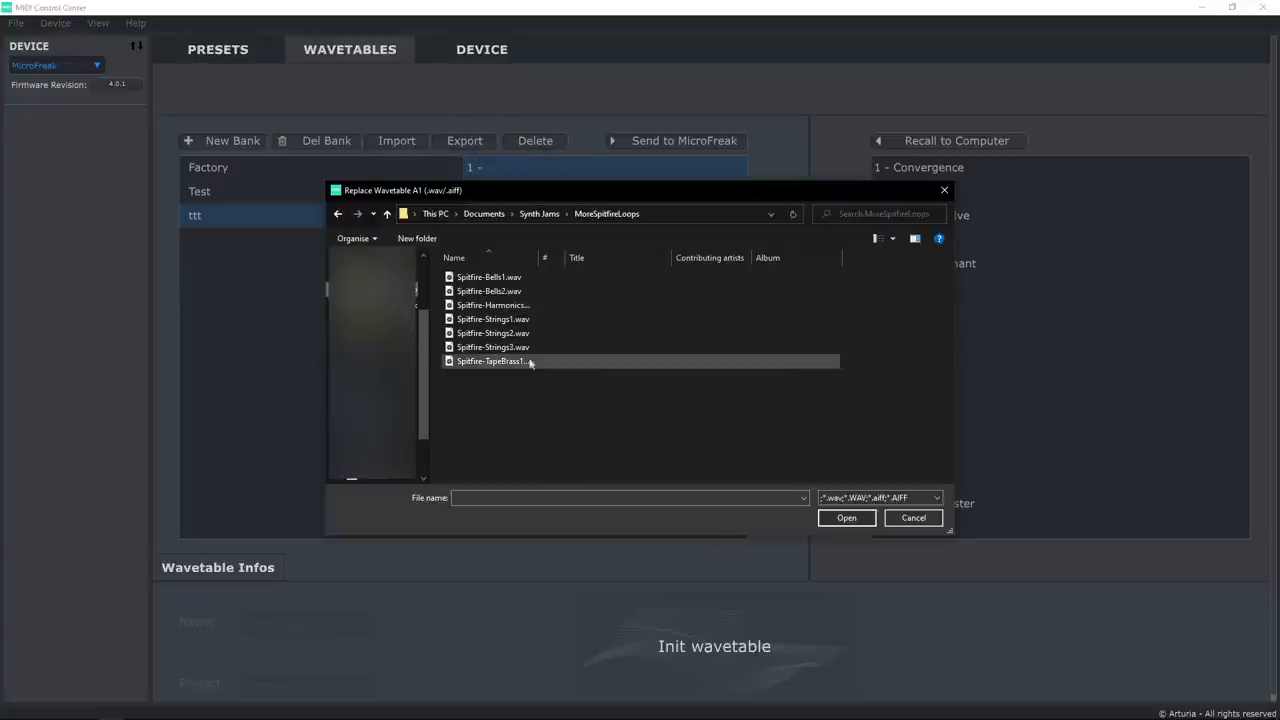
double_click(491, 362)
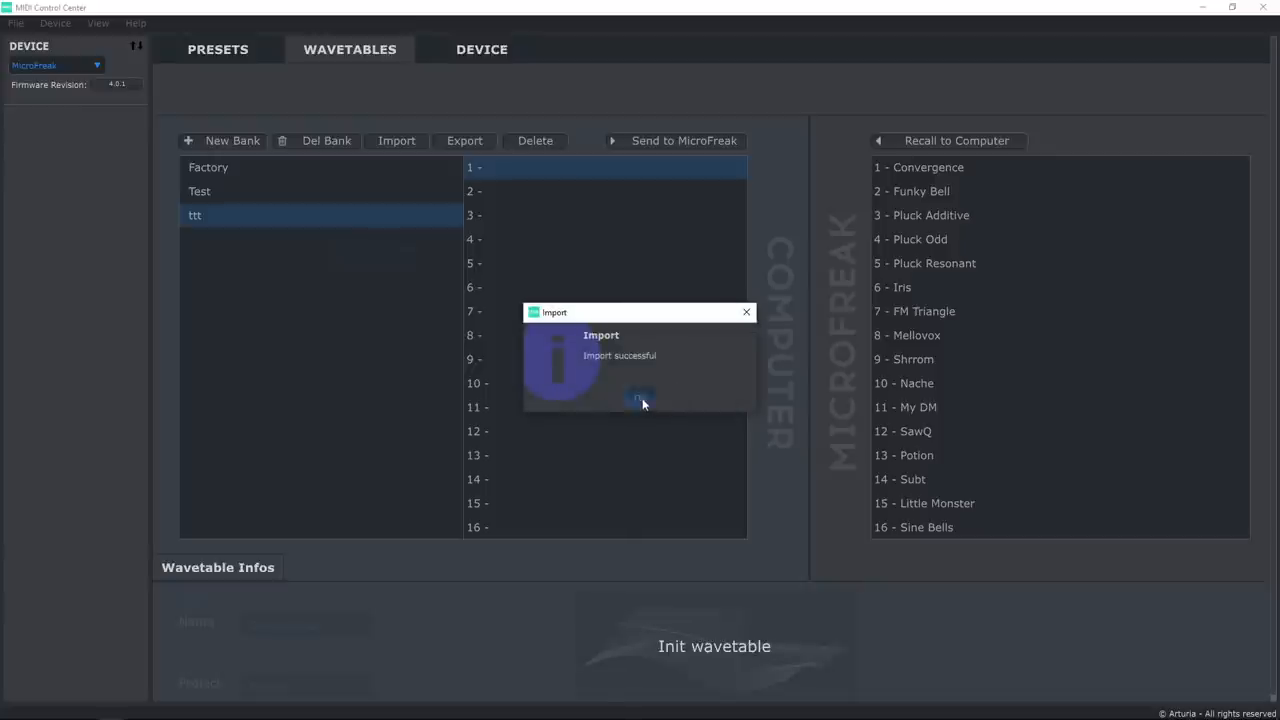
left_click(642, 398)
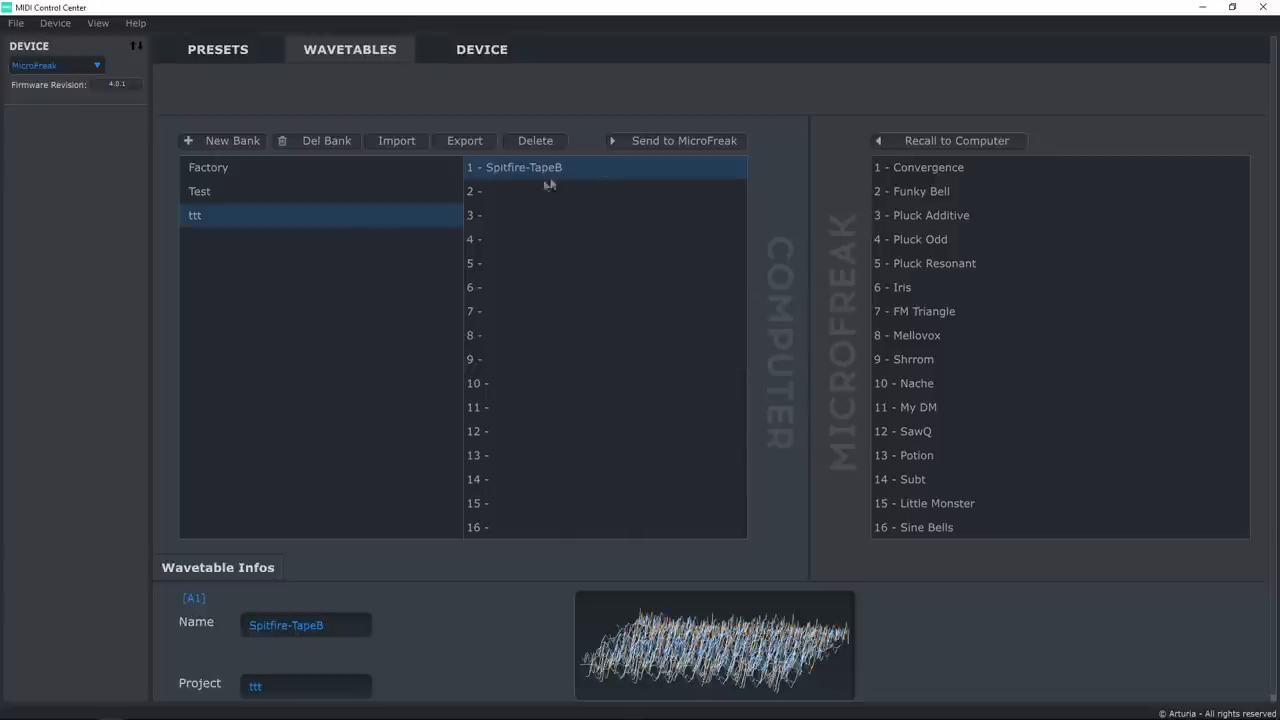
left_click(518, 196)
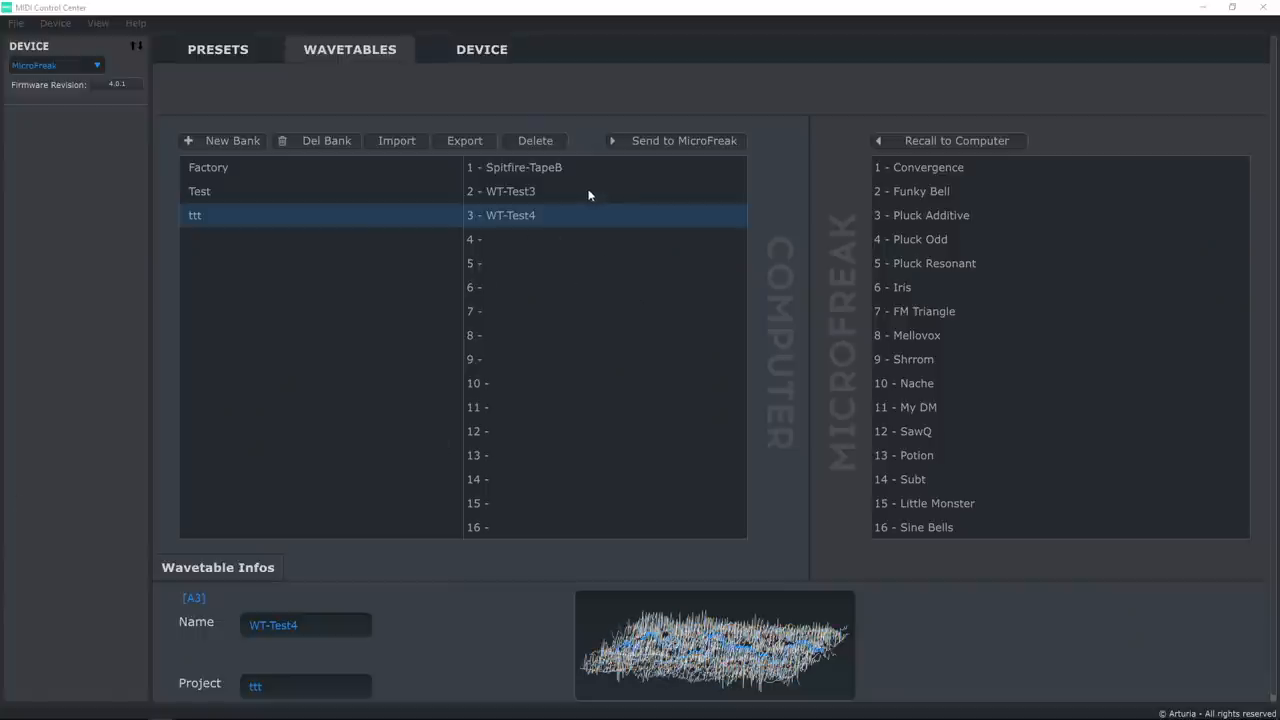
left_click(535, 192)
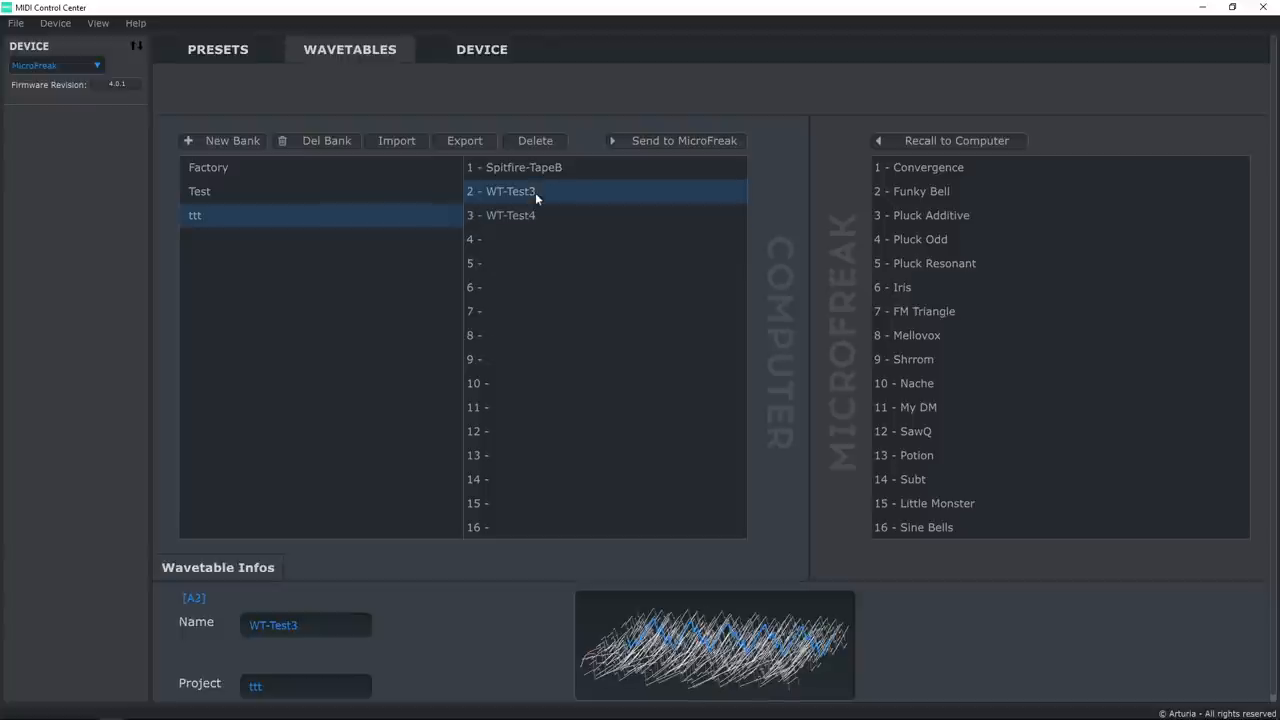
left_click(505, 165)
left_click(524, 218)
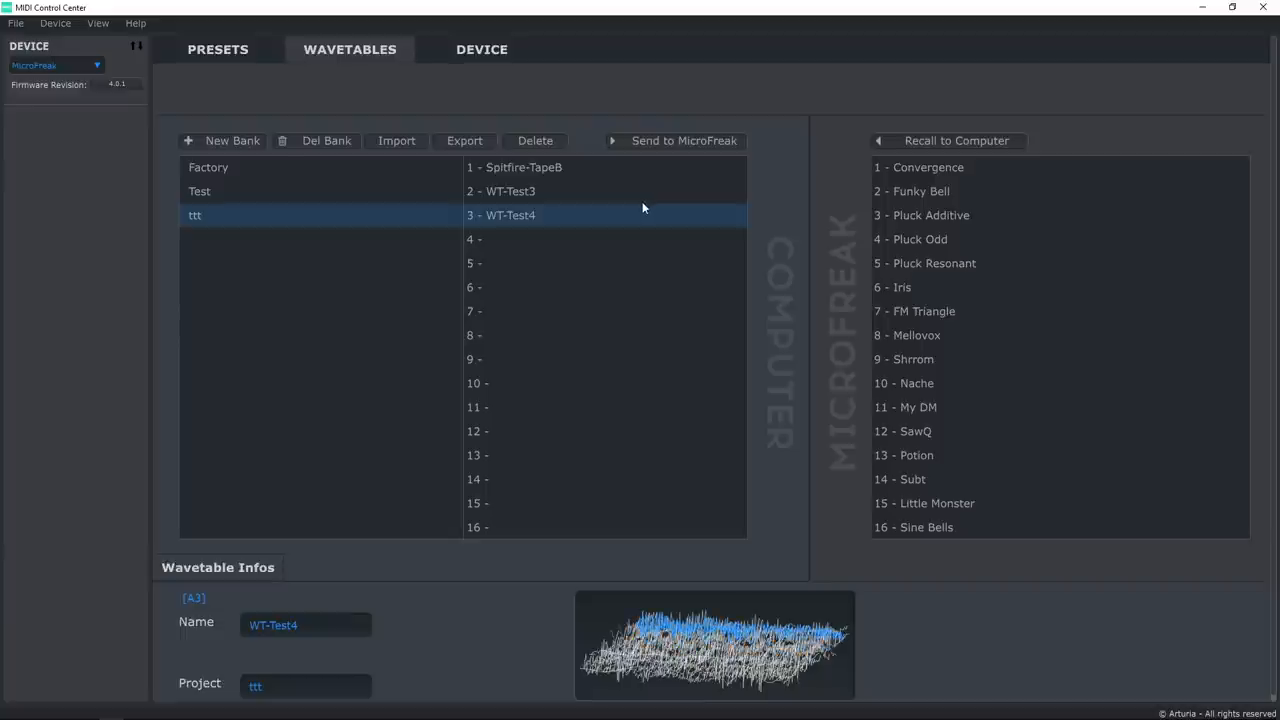
left_click(686, 143)
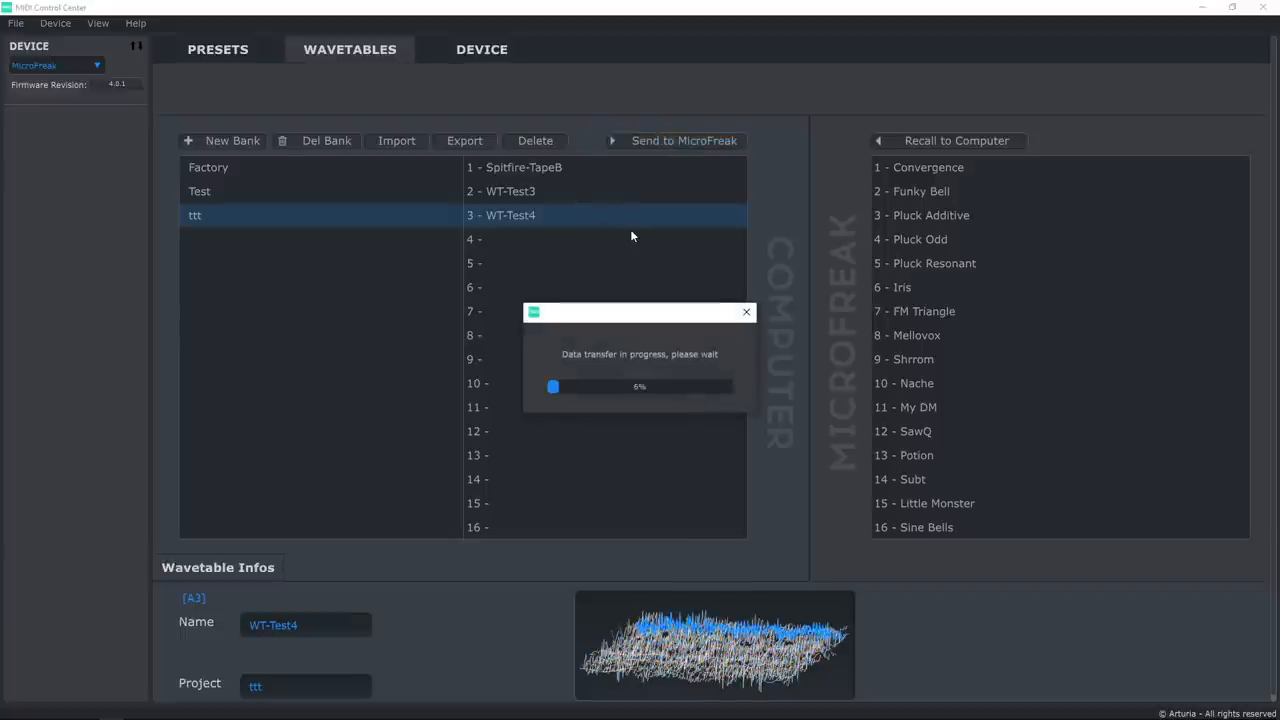